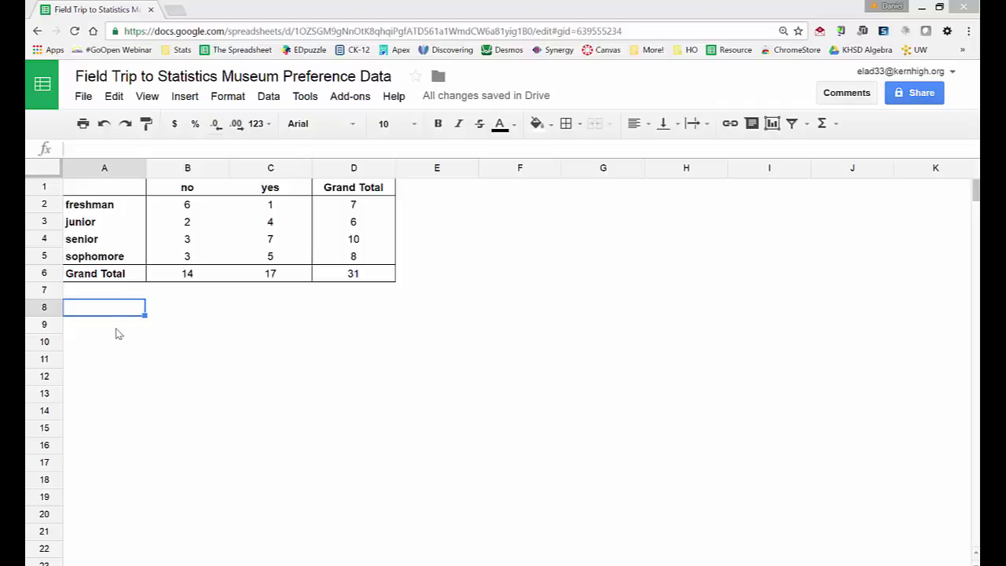
- Copy the four grade labels from A2:A5 and paste them into A9:A12
{"action": "left_click", "coordinate": [110, 326]}
{"action": "left_click_drag", "start_coordinate": [78, 211], "coordinate": [101, 258]}
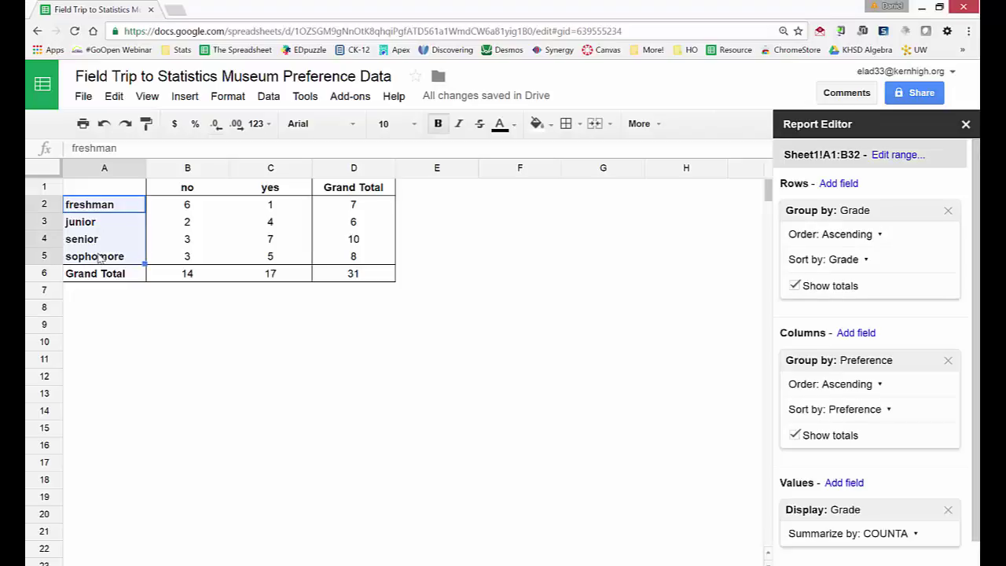
{"action": "right_click", "coordinate": [103, 226]}
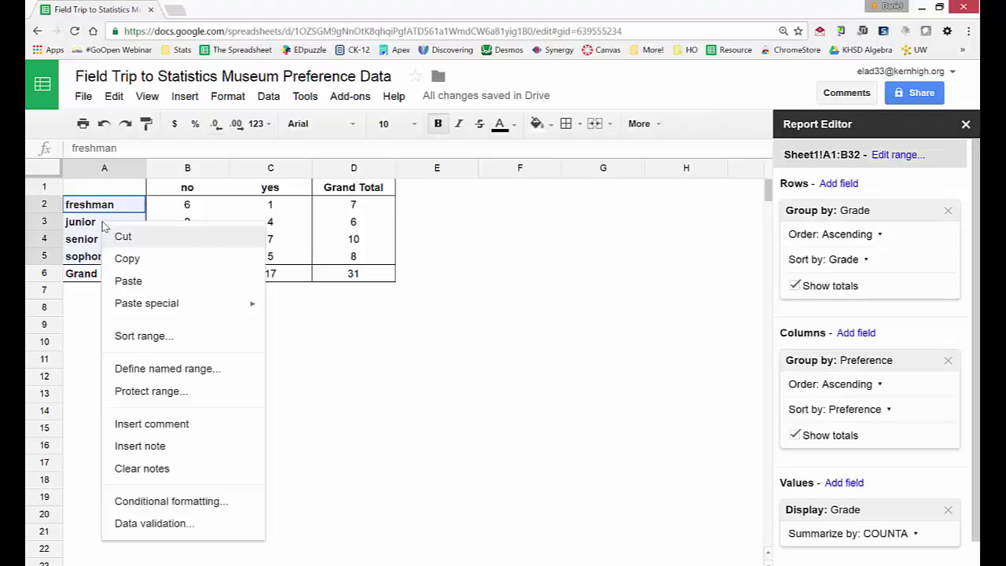
{"action": "left_click", "coordinate": [119, 258]}
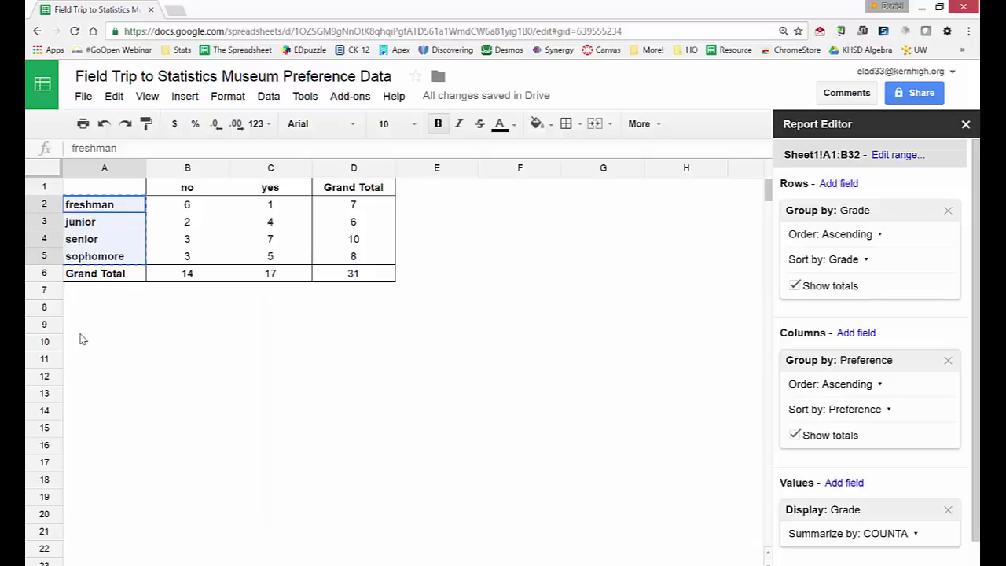
{"action": "left_click", "coordinate": [85, 331]}
{"action": "right_click", "coordinate": [87, 330]}
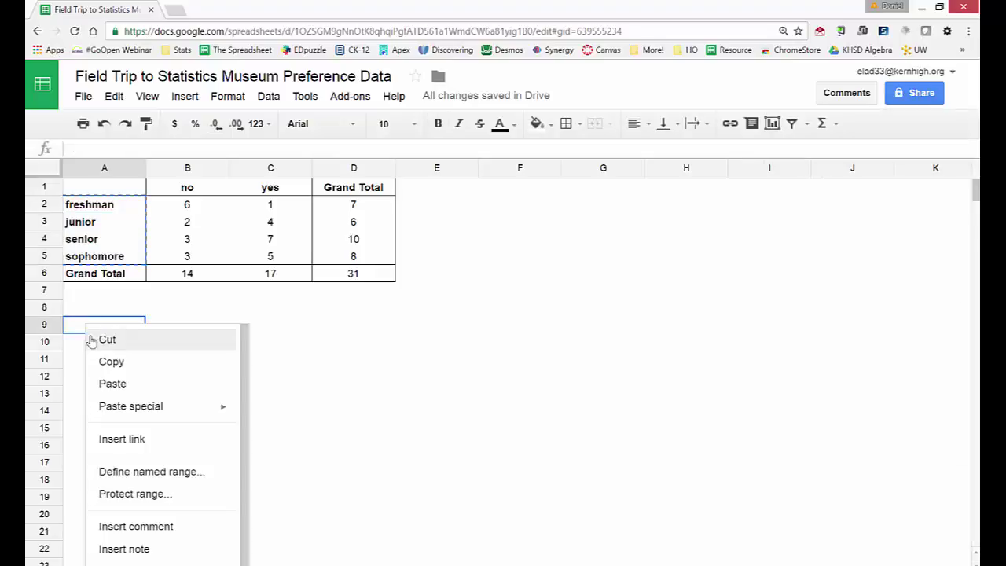
{"action": "left_click", "coordinate": [111, 384]}
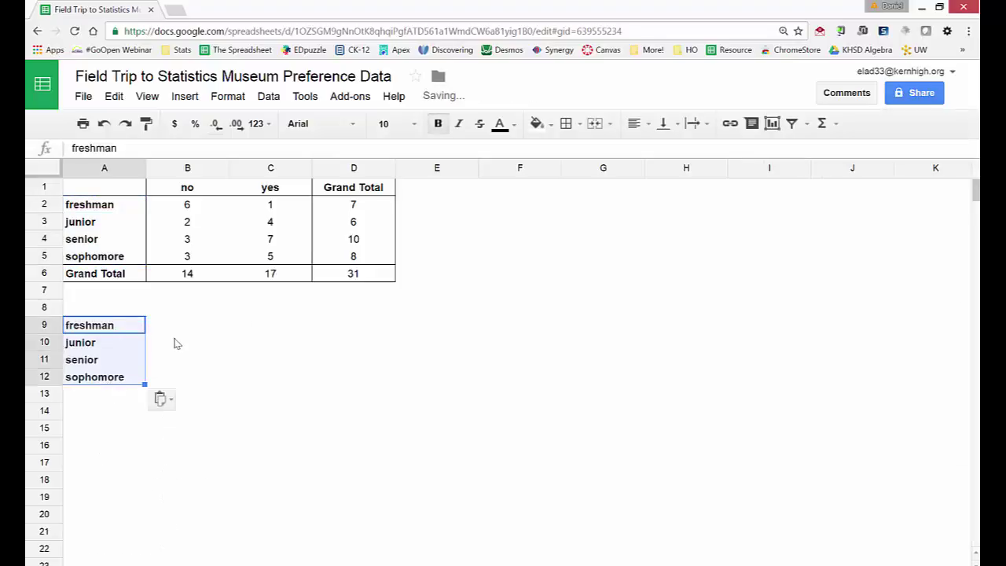
- Copy the no and yes headers from B1:C1 and paste them into B8:C8
{"action": "left_click_drag", "start_coordinate": [189, 194], "coordinate": [271, 194]}
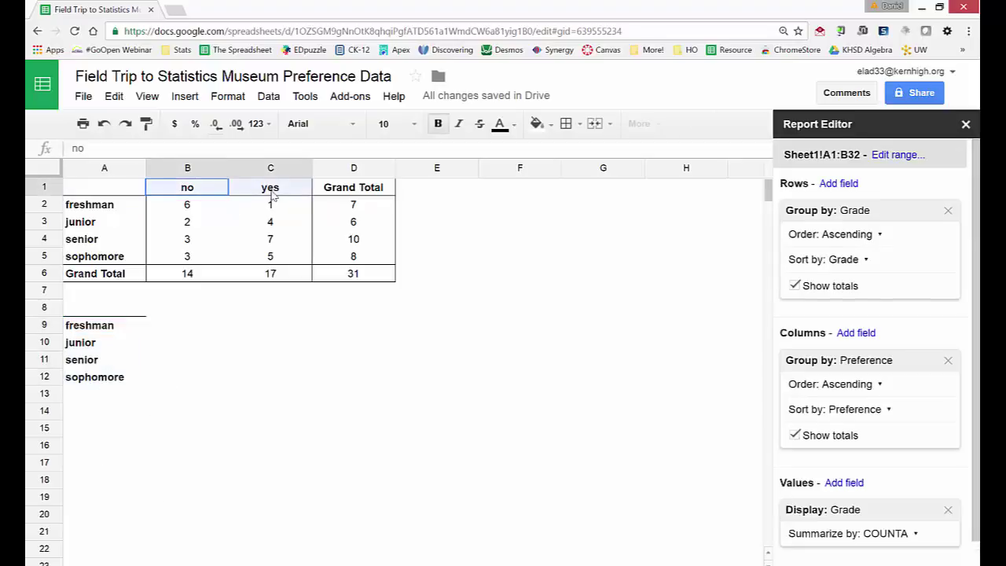
{"action": "right_click", "coordinate": [243, 191]}
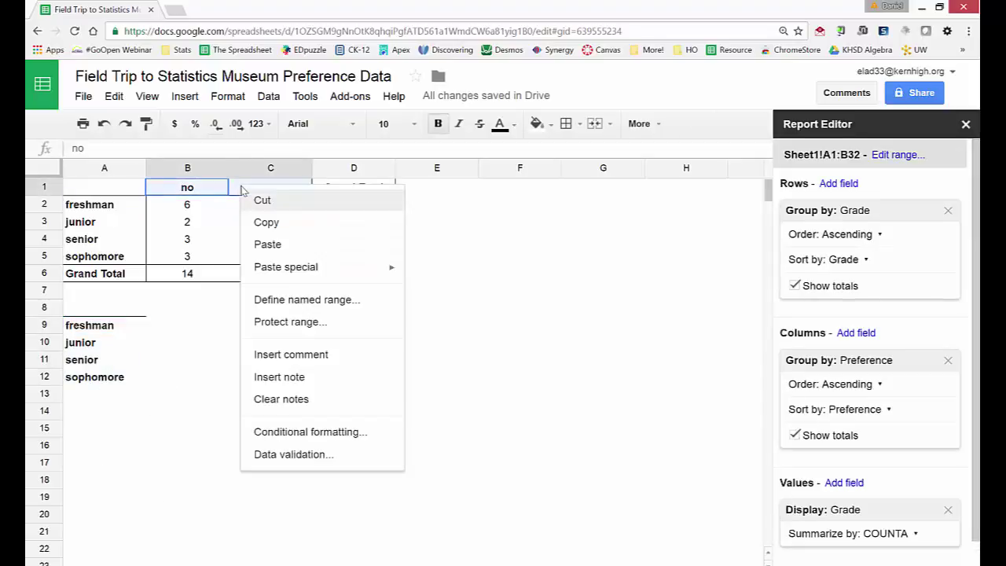
{"action": "left_click", "coordinate": [257, 223]}
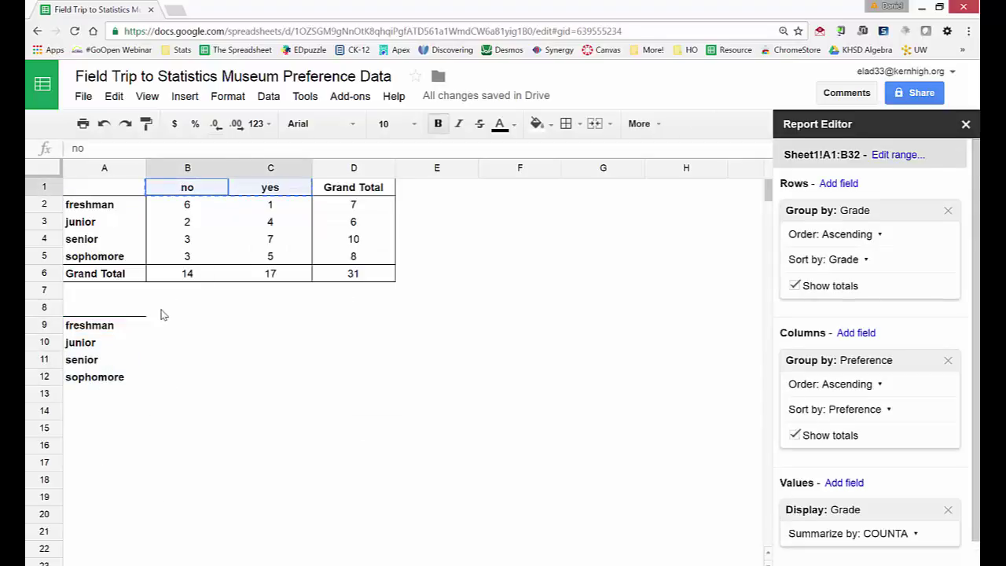
{"action": "left_click", "coordinate": [165, 310]}
{"action": "right_click", "coordinate": [165, 310]}
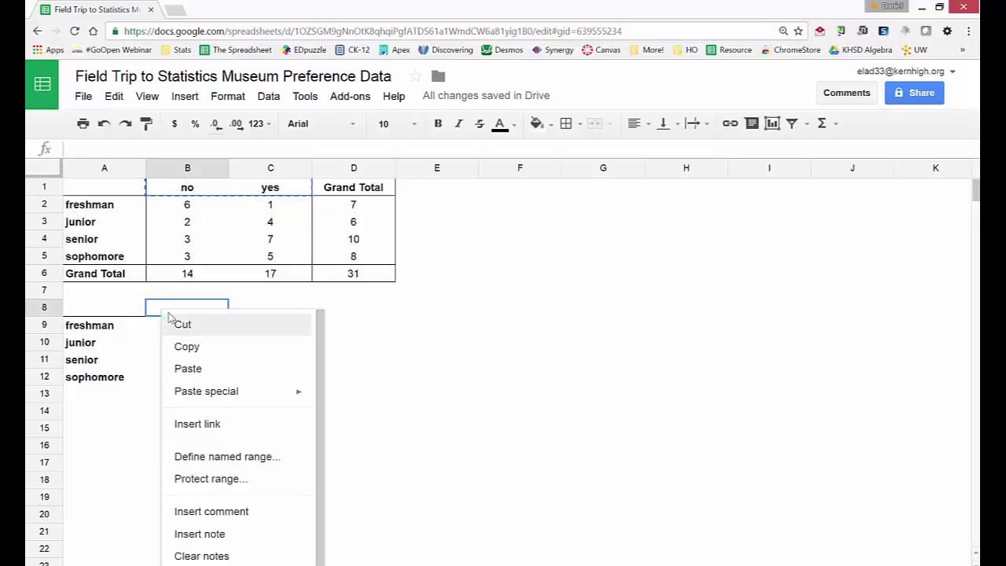
{"action": "left_click", "coordinate": [189, 368]}
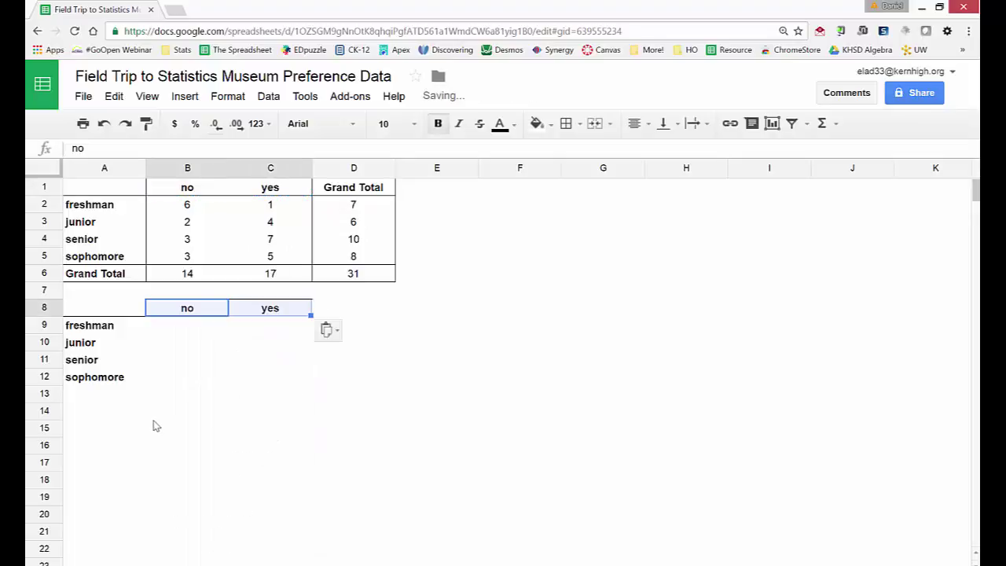
{"action": "left_click", "coordinate": [169, 328]}
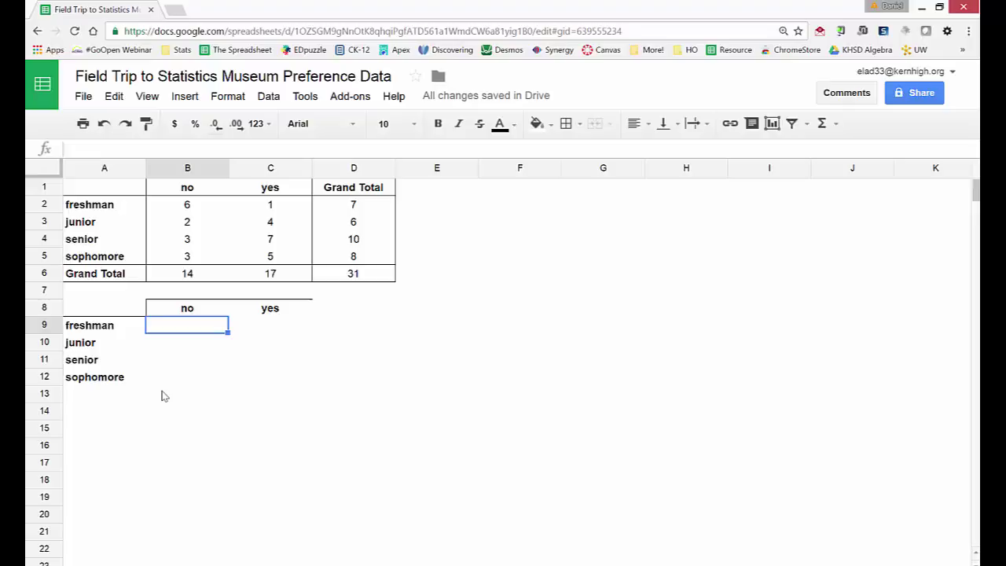
- Enter =6/7 in B9 and =1/7 in C9 for the freshman no/yes proportions
{"action": "left_click", "coordinate": [49, 206]}
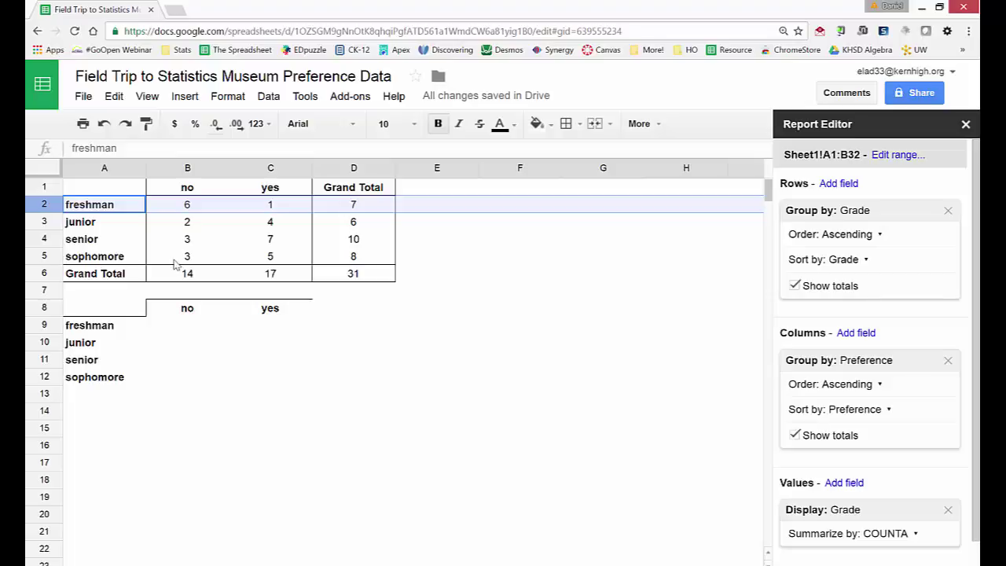
{"action": "left_click", "coordinate": [191, 206]}
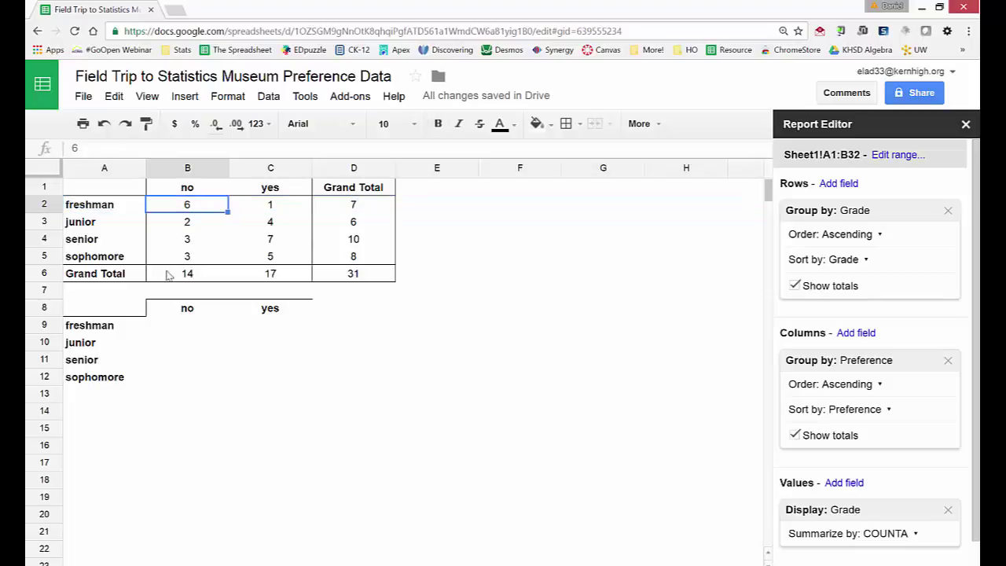
{"action": "left_click", "coordinate": [166, 329]}
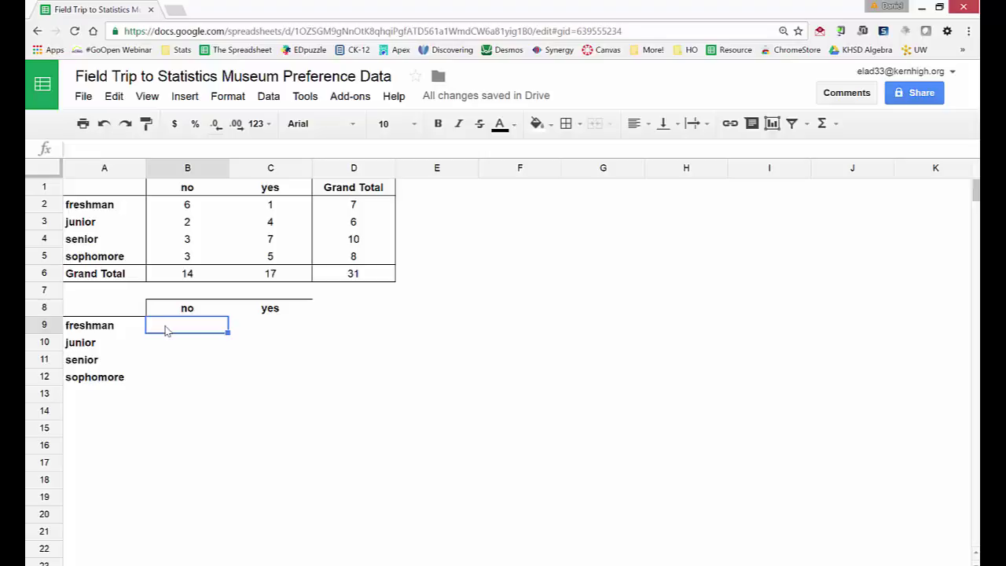
{"action": "type", "text": "="}
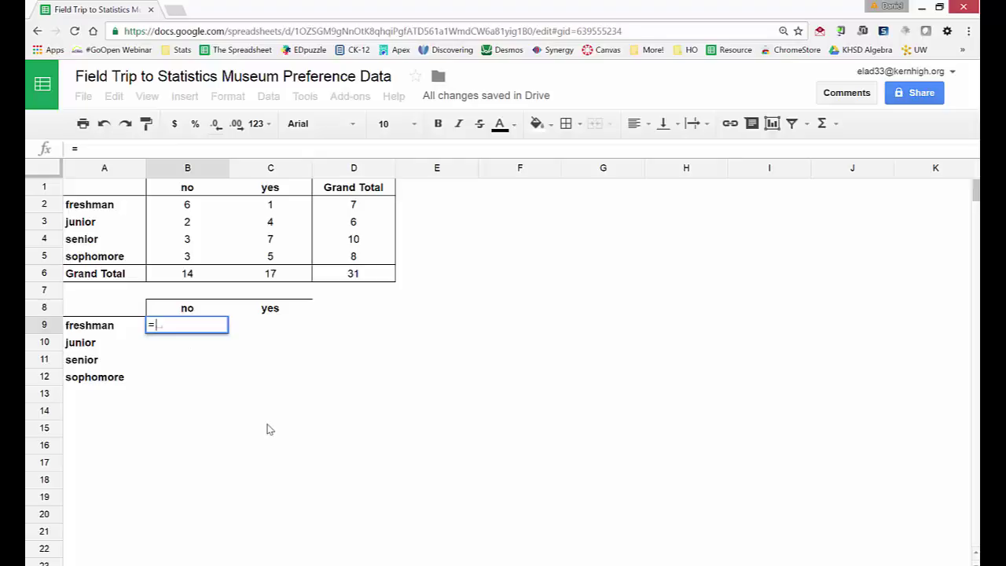
{"action": "type", "text": "6/7"}
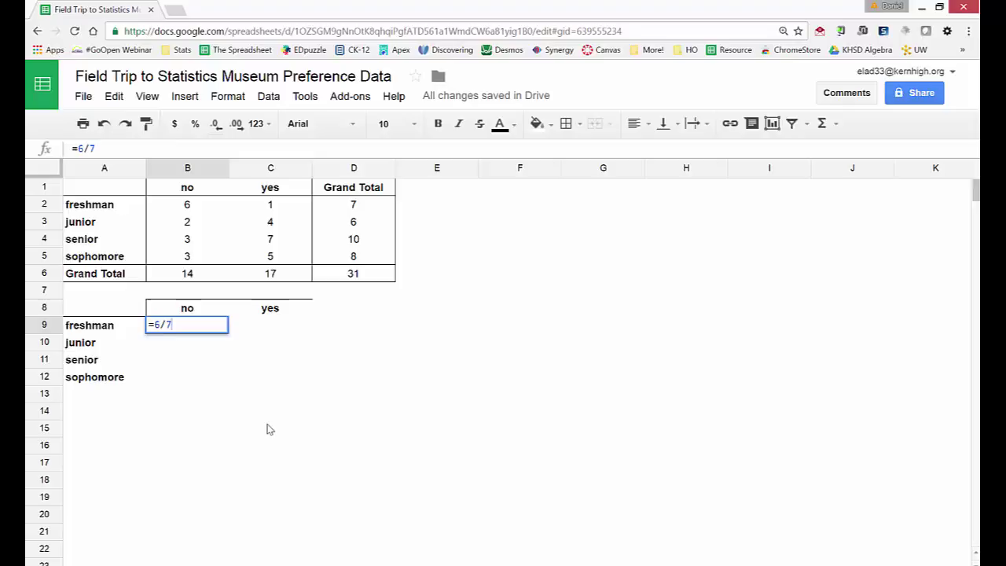
{"action": "key", "text": "Return"}
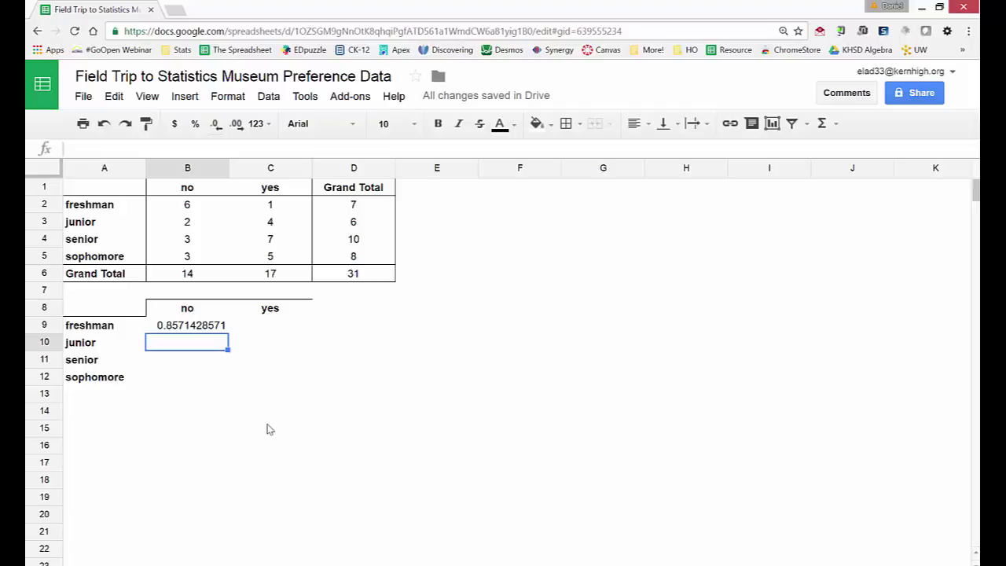
{"action": "left_click", "coordinate": [275, 329]}
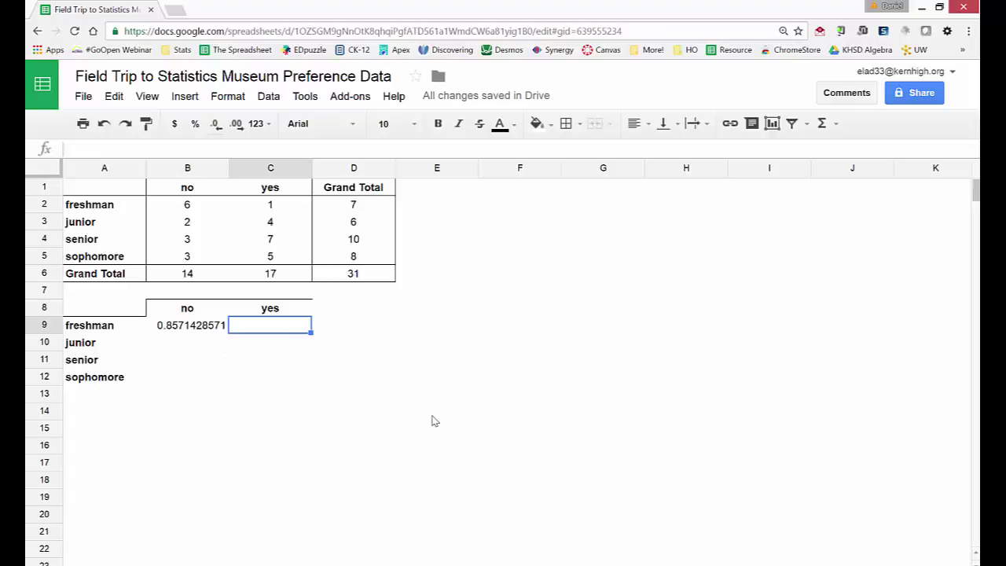
{"action": "type", "text": "="}
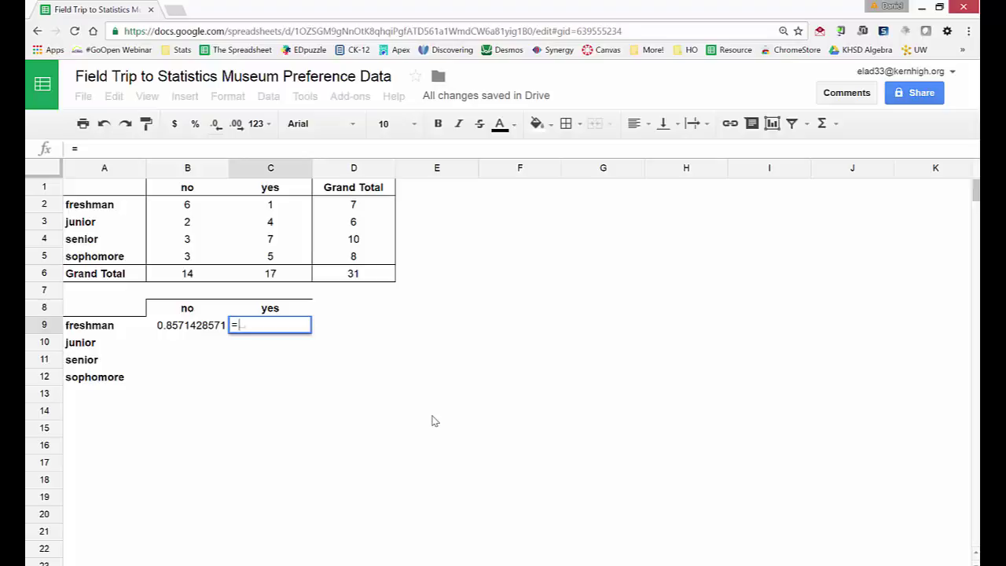
{"action": "type", "text": "1/7"}
{"action": "key", "text": "Return"}
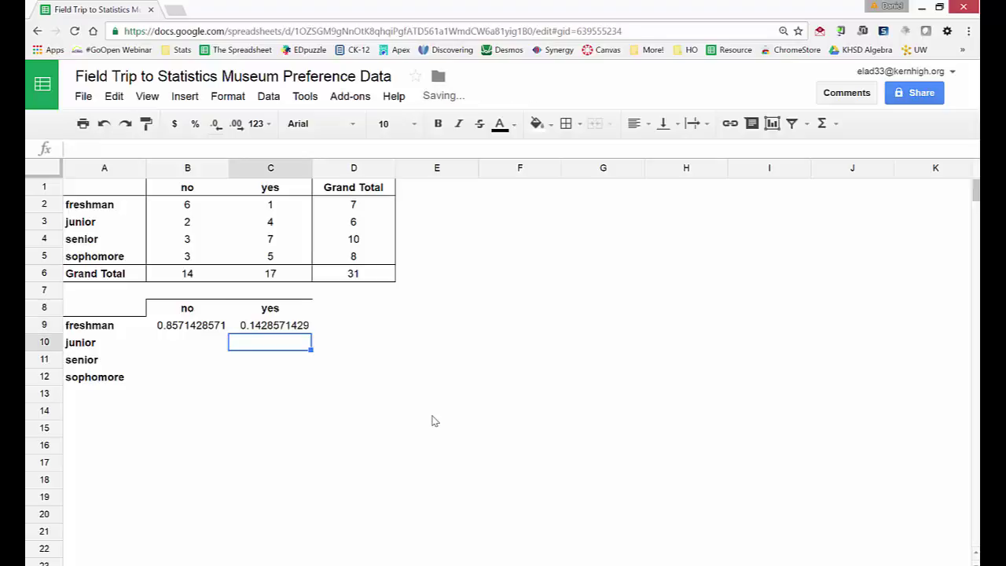
{"action": "left_click", "coordinate": [194, 341]}
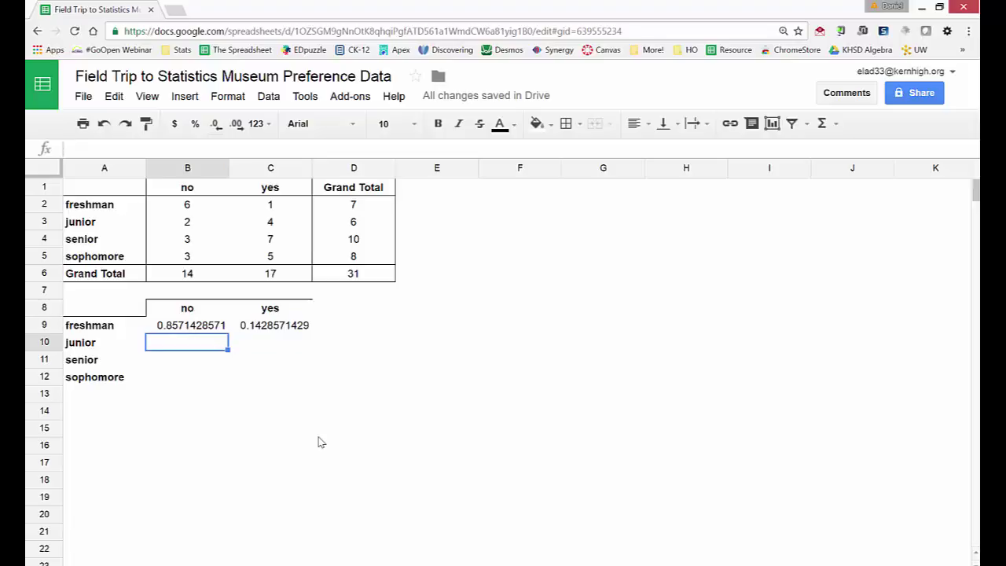
- Enter the junior proportions: =2/6 in B10 and =4/6 in C10
{"action": "type", "text": "=2/"}
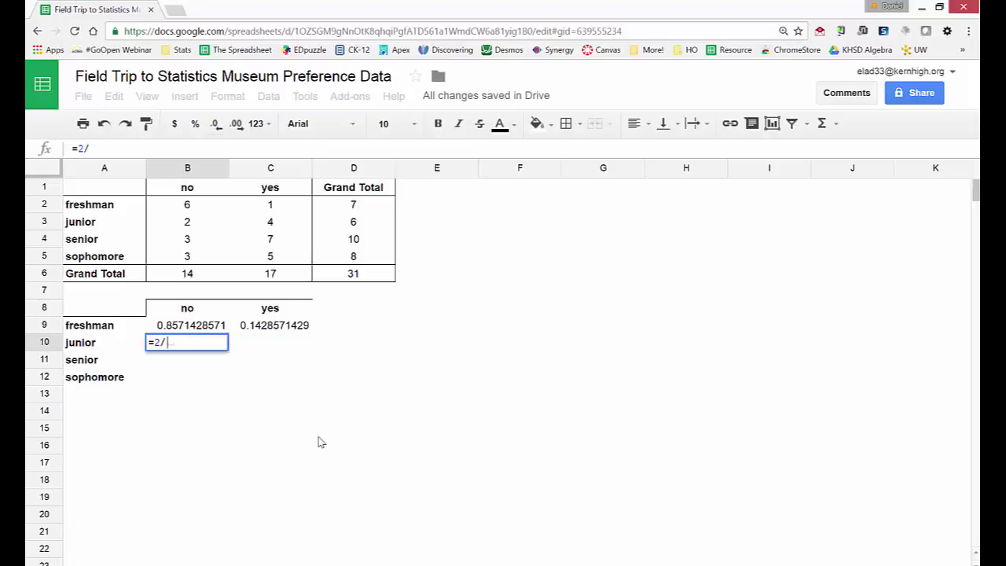
{"action": "type", "text": "6"}
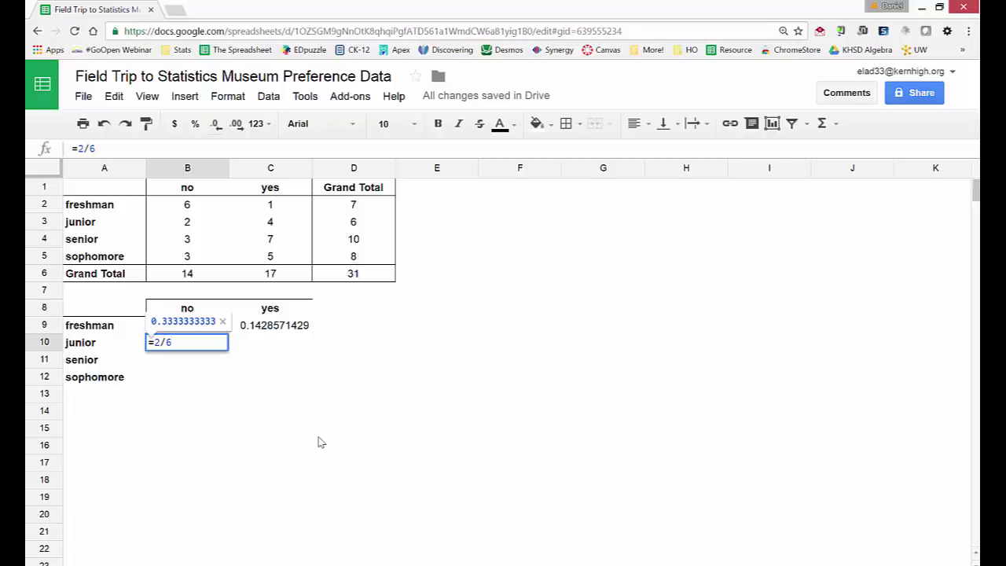
{"action": "key", "text": "Return"}
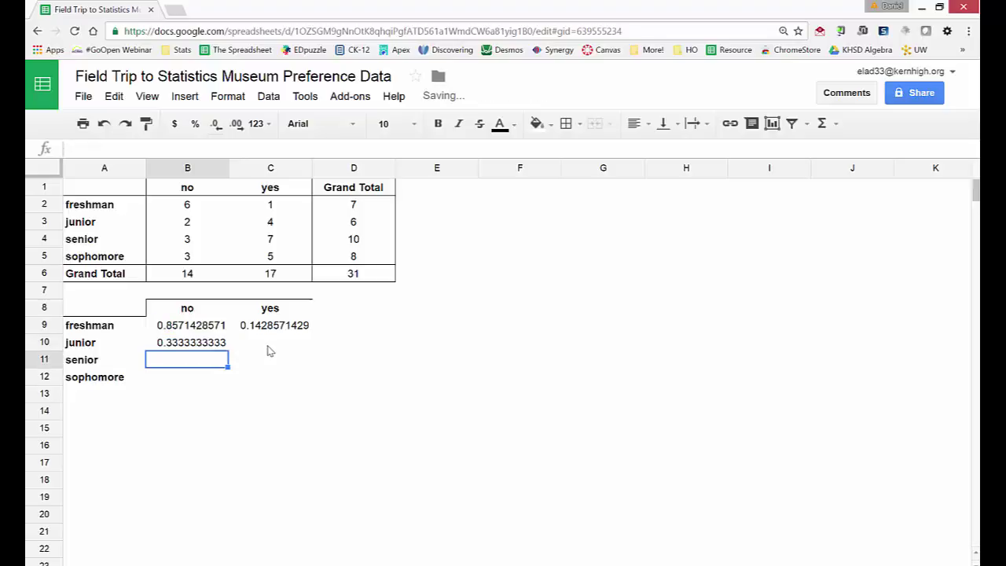
{"action": "left_click", "coordinate": [269, 344]}
{"action": "type", "text": "=4/6"}
{"action": "key", "text": "Return"}
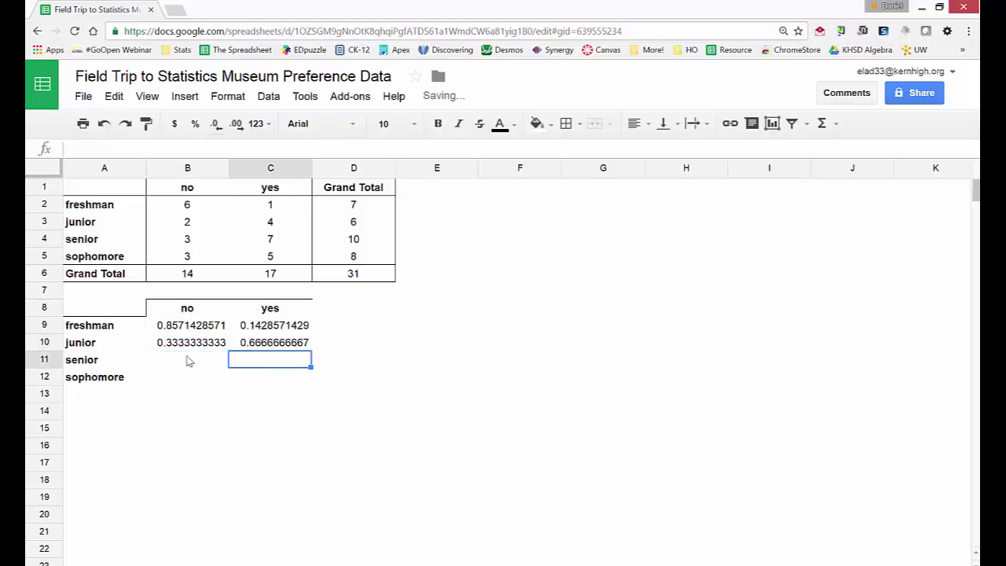
- Enter the senior proportions: =3/10 in B11 and =7/10 in C11
{"action": "left_click", "coordinate": [190, 360]}
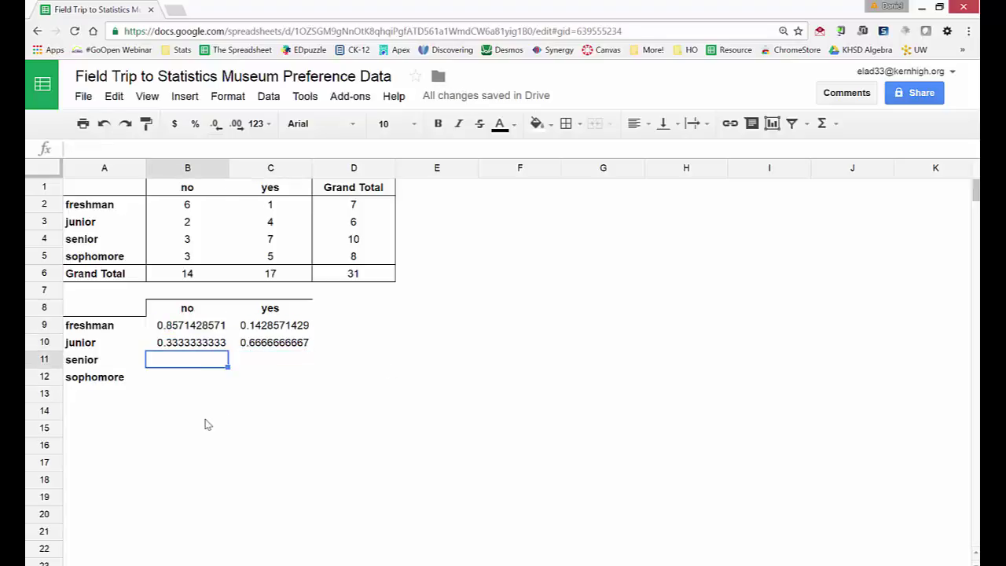
{"action": "type", "text": "=3/10"}
{"action": "key", "text": "Return"}
{"action": "left_click", "coordinate": [253, 364]}
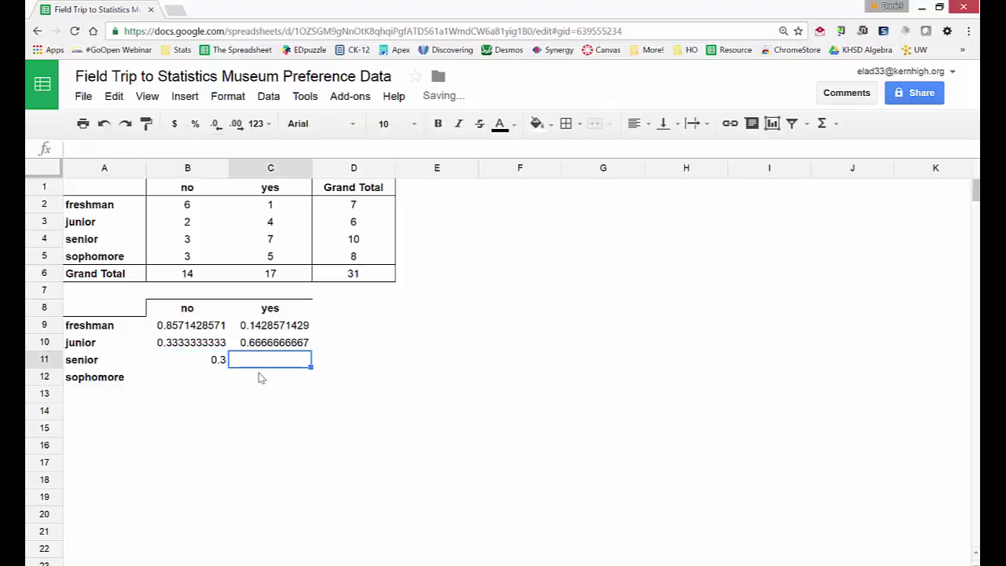
{"action": "type", "text": "=7/10"}
{"action": "key", "text": "Return"}
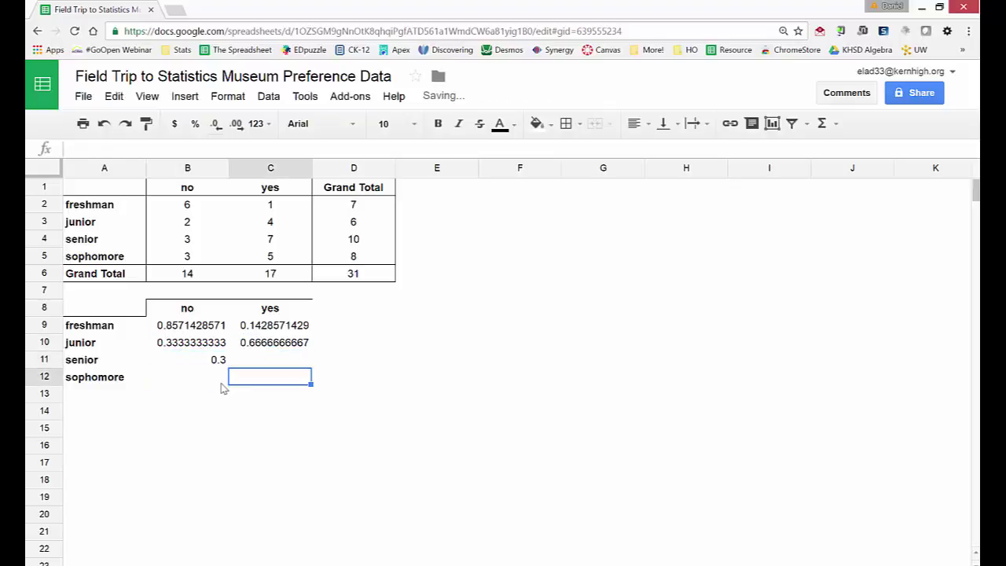
- Enter the sophomore proportions: =3/8 in B12 and =5/8 in C12
{"action": "left_click", "coordinate": [221, 381]}
{"action": "type", "text": "=3/8"}
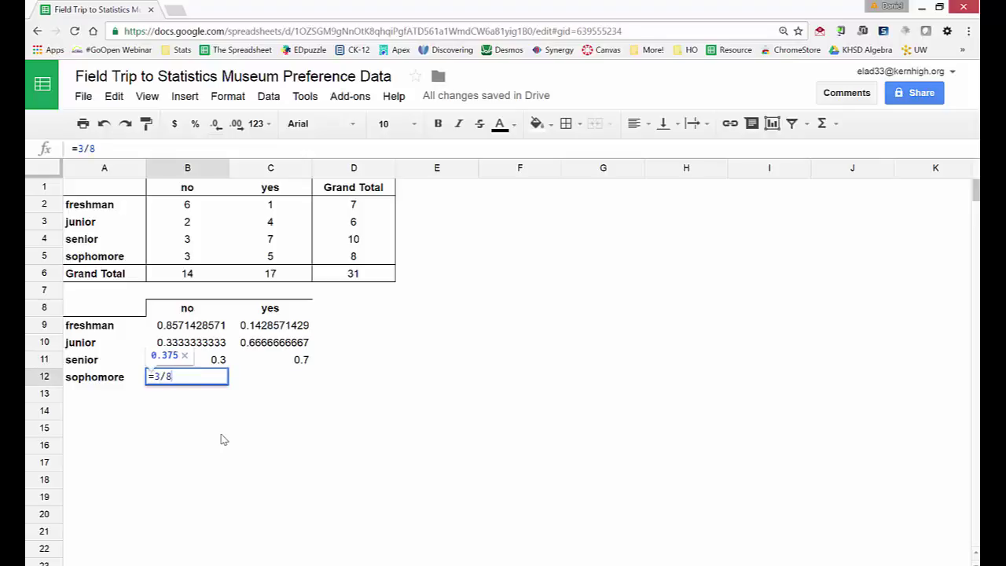
{"action": "key", "text": "Return"}
{"action": "left_click", "coordinate": [275, 381]}
{"action": "type", "text": "="}
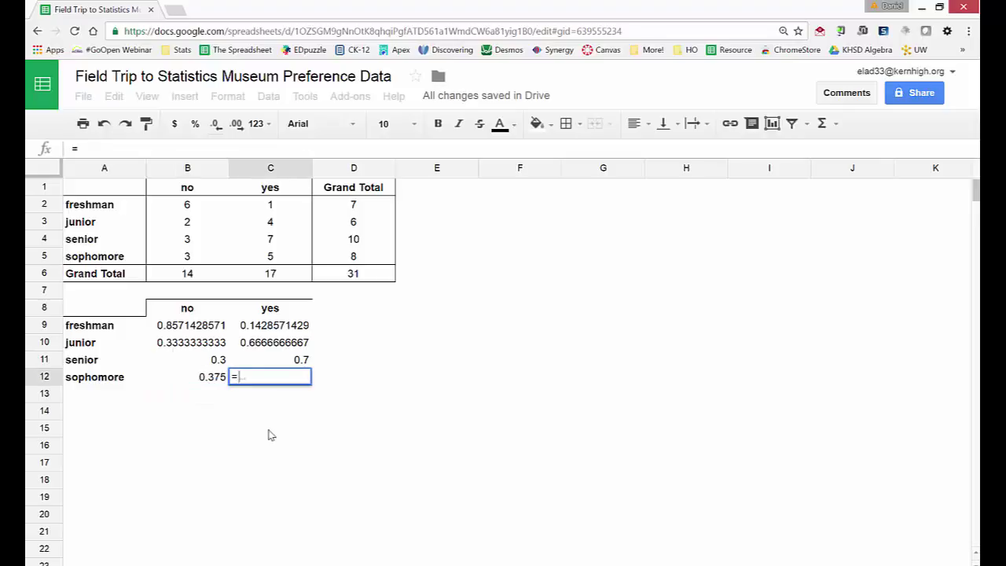
{"action": "type", "text": "5/8"}
{"action": "key", "text": "Return"}
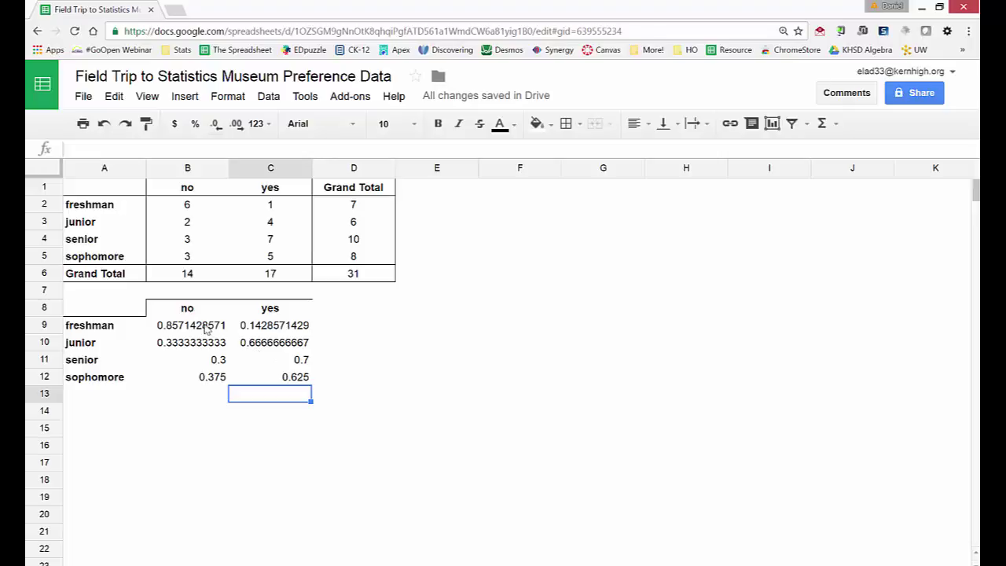
- Format B9:C12 as Percent, showing values like 85.71% and 14.29%
{"action": "left_click_drag", "start_coordinate": [206, 328], "coordinate": [286, 378]}
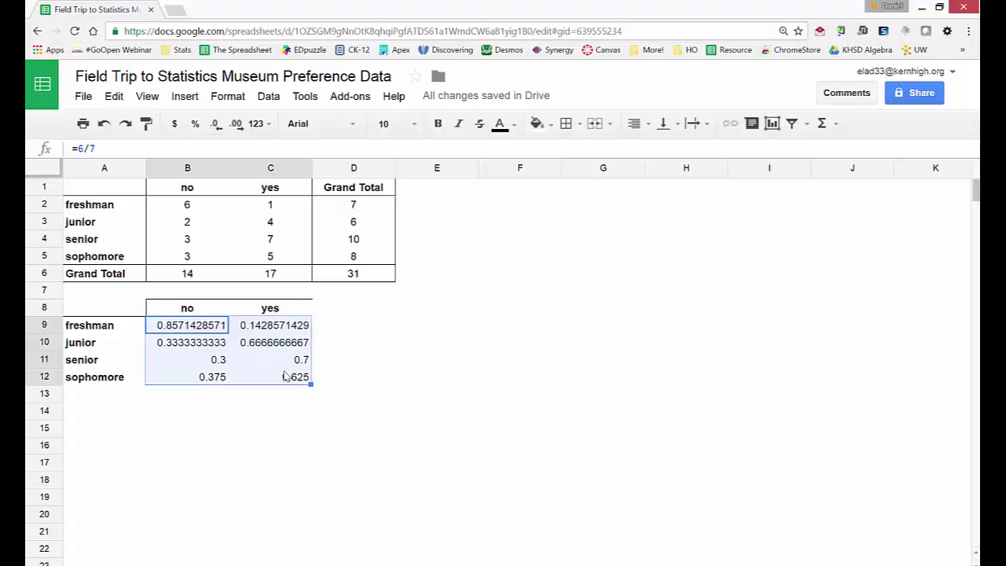
{"action": "left_click", "coordinate": [268, 124]}
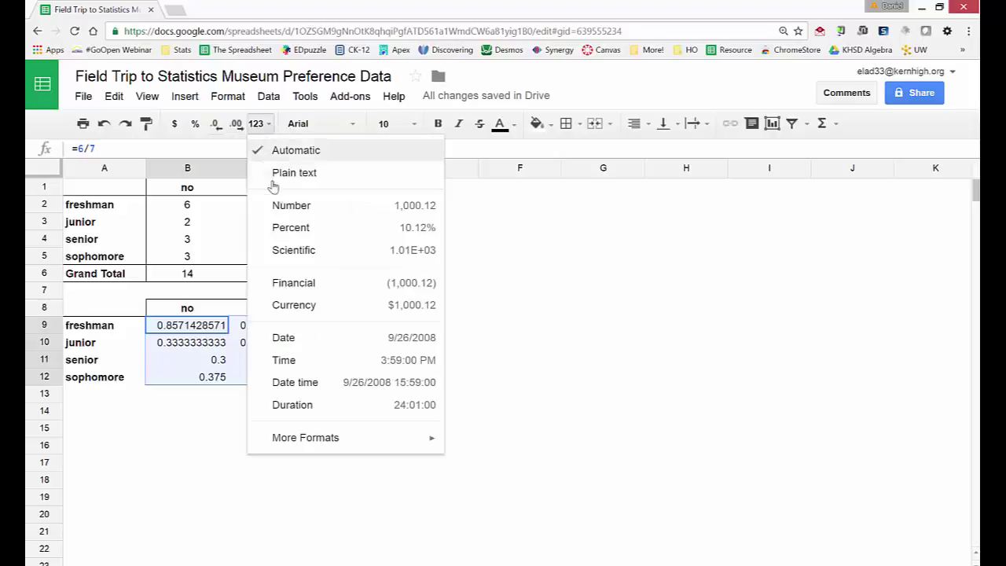
{"action": "left_click", "coordinate": [290, 227]}
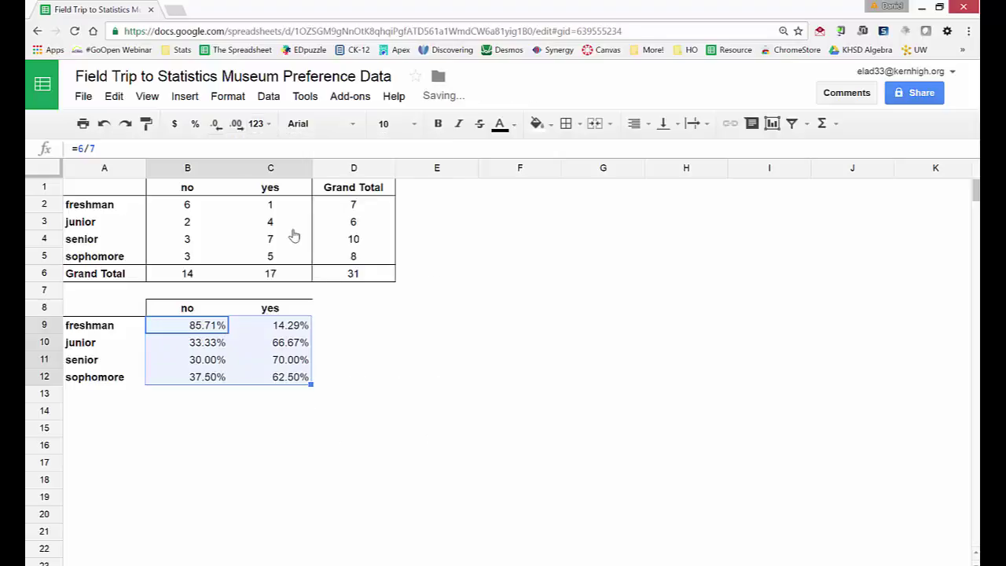
{"action": "left_click", "coordinate": [351, 330]}
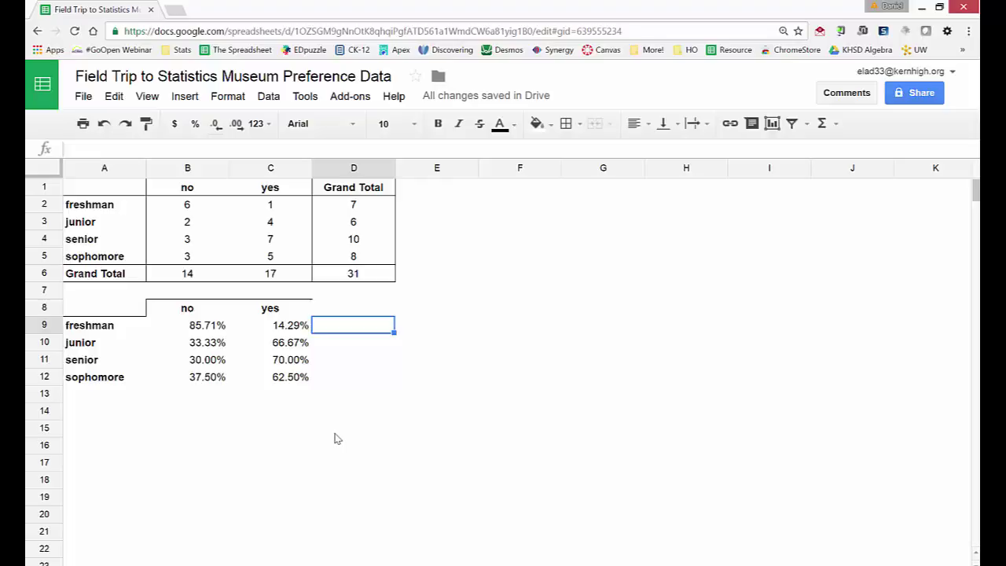
- Select the whole second table A8:C12 and bring up the Borders options
{"action": "left_click", "coordinate": [280, 367]}
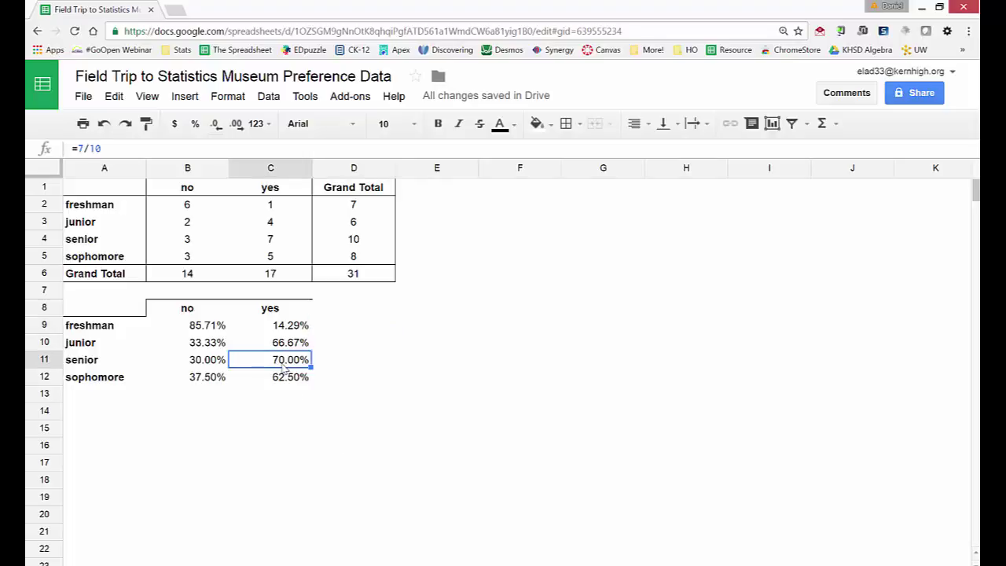
{"action": "left_click", "coordinate": [519, 273]}
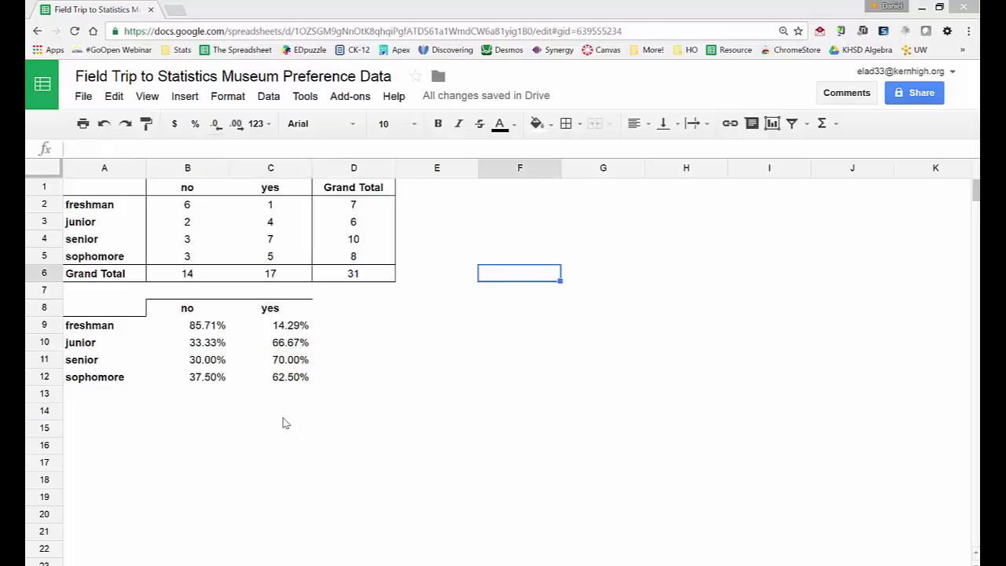
{"action": "left_click_drag", "start_coordinate": [117, 311], "coordinate": [272, 378]}
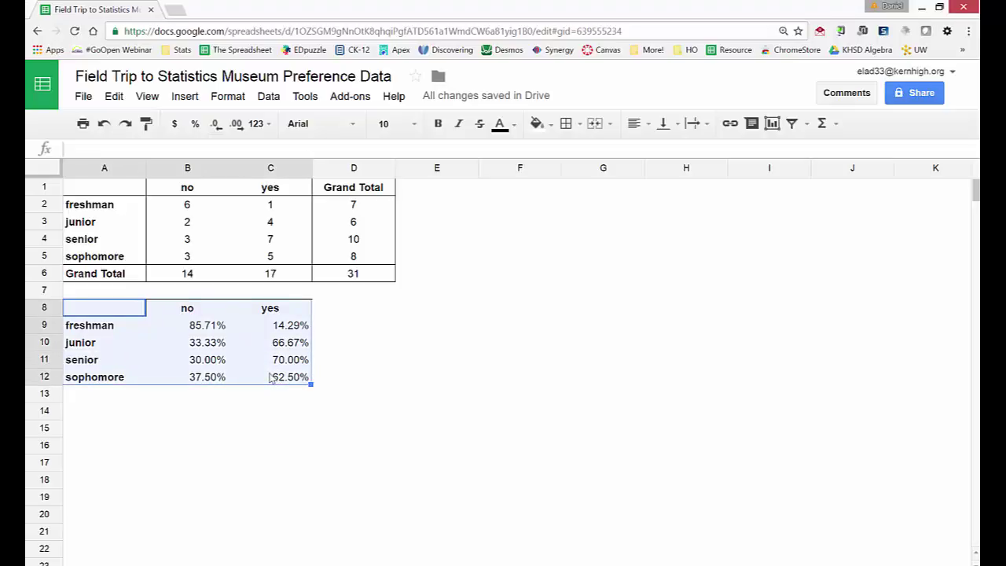
{"action": "left_click", "coordinate": [581, 127]}
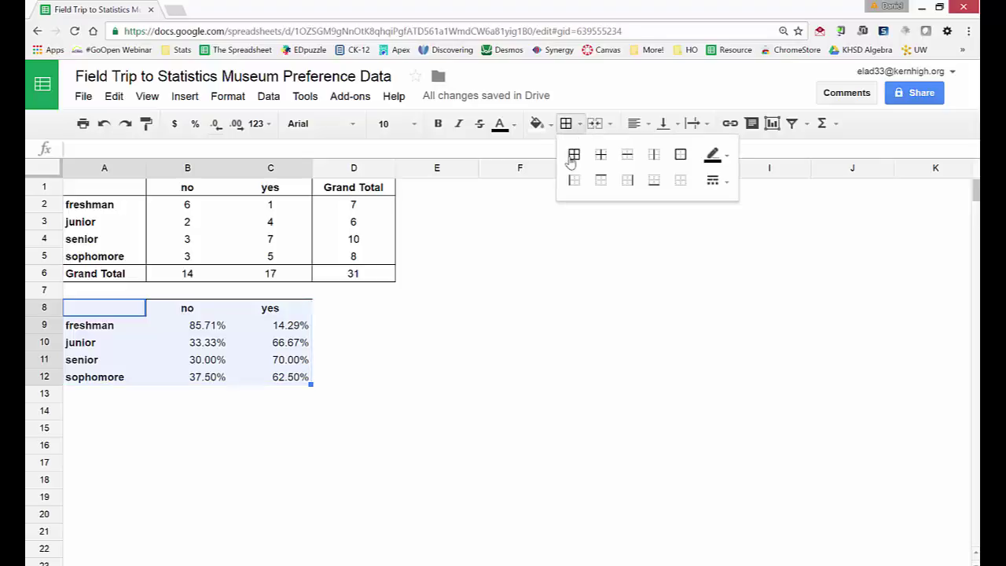